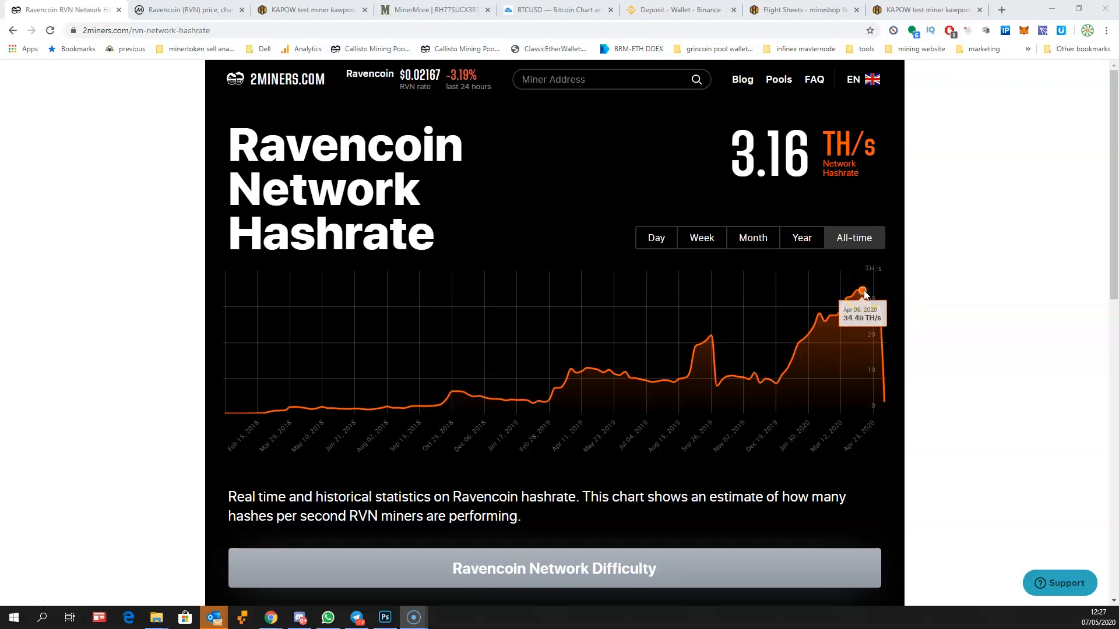
Leave the 2miners hashrate chart and switch to CoinMarketCap's Ravencoin price page.
{"action": "left_click", "coordinate": [880, 349]}
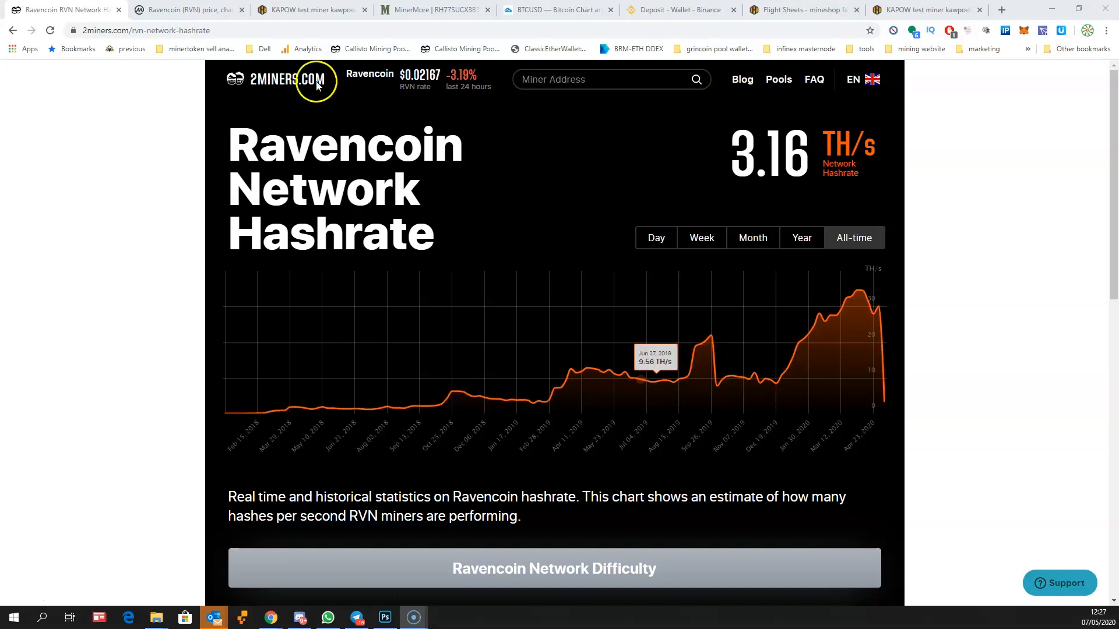
{"action": "left_click", "coordinate": [190, 11]}
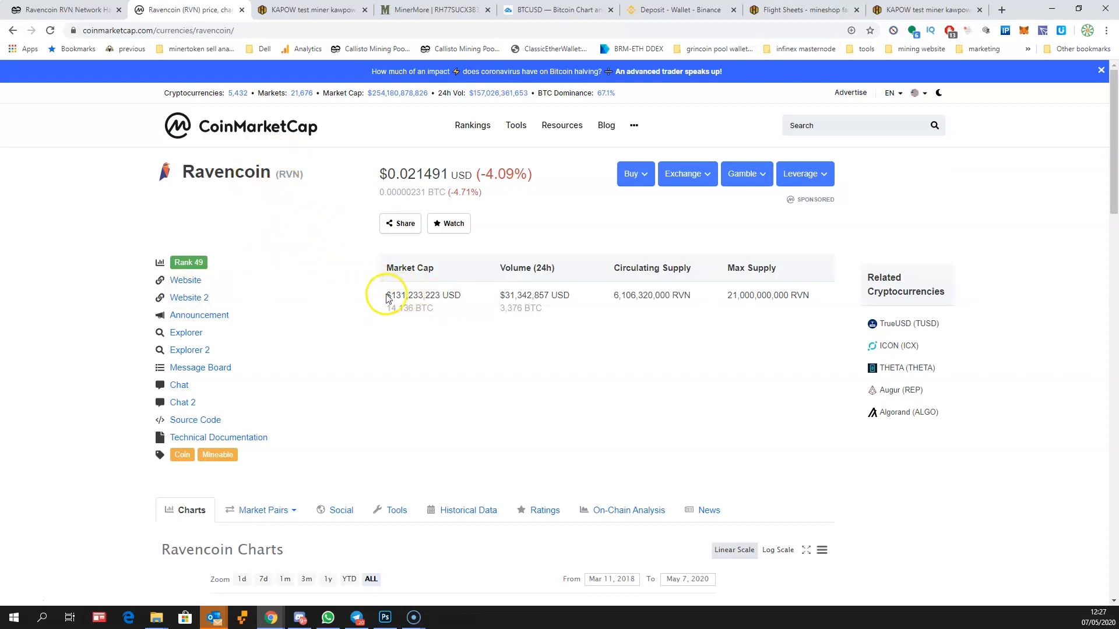
Highlight Ravencoin's $131,233,223 market cap and its 24-hour volume figure.
{"action": "left_click_drag", "start_coordinate": [387, 295], "coordinate": [411, 294]}
{"action": "left_click_drag", "start_coordinate": [501, 295], "coordinate": [519, 295]}
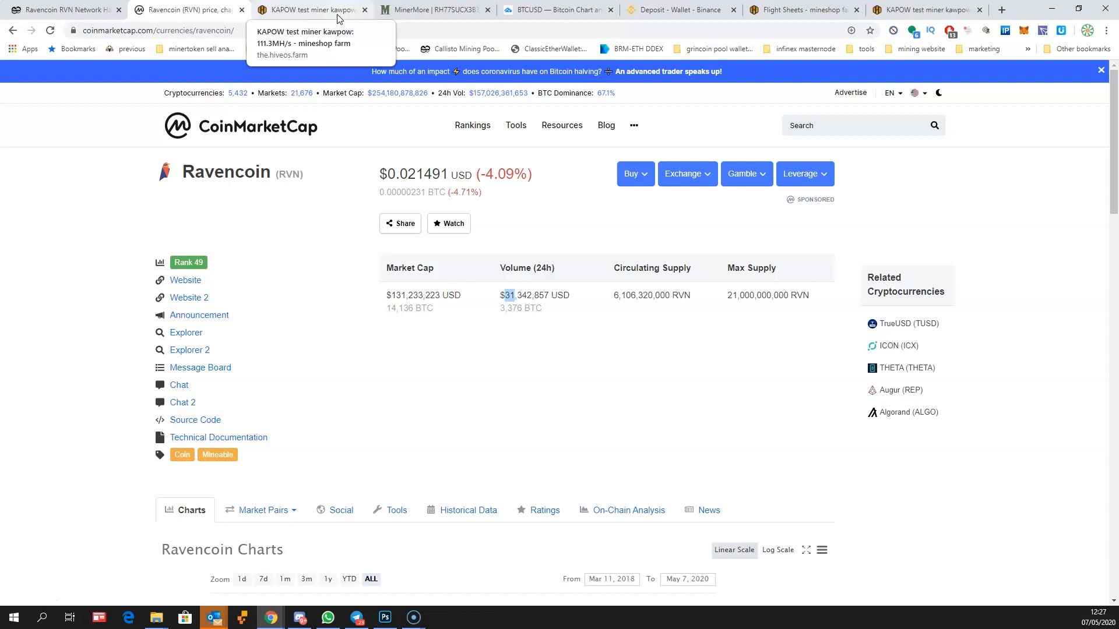
Review the KAPOW test miner's seven GTX 1080s, then switch to the MinerMore pool dashboard.
{"action": "left_click", "coordinate": [322, 13]}
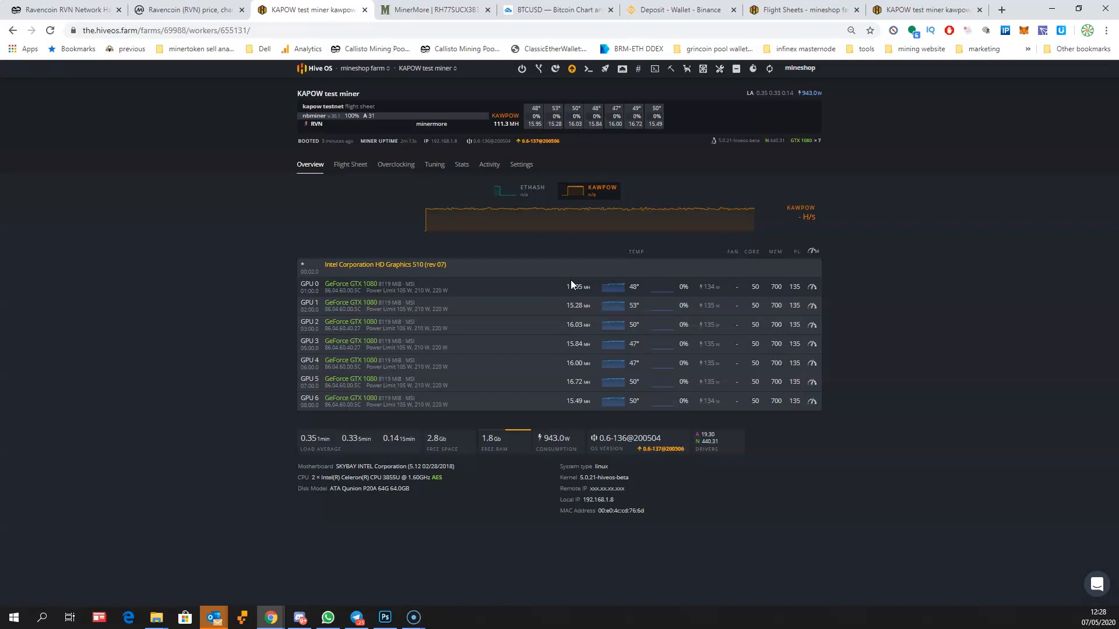
{"action": "left_click", "coordinate": [403, 10]}
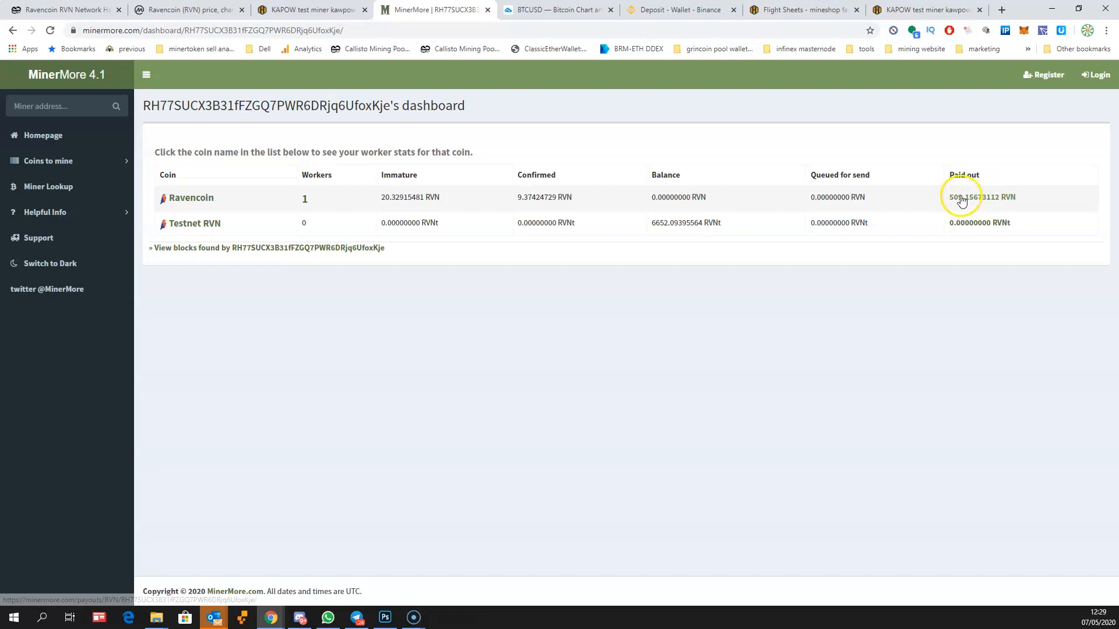
Recheck the Ravencoin price, then launch Windows Calculator from the taskbar search.
{"action": "left_click", "coordinate": [41, 618]}
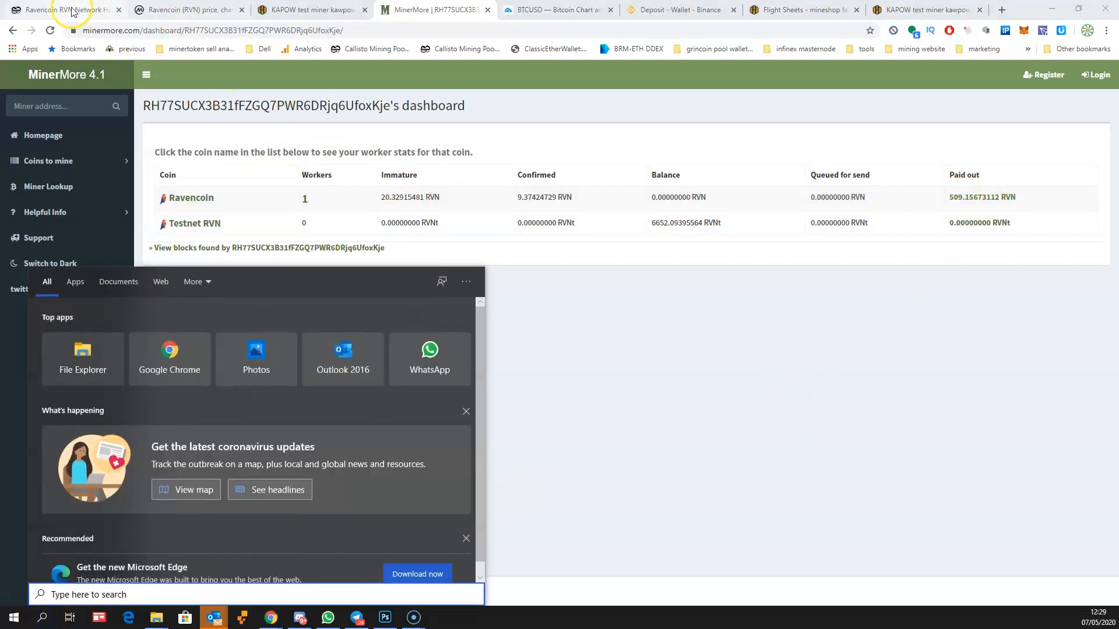
{"action": "left_click", "coordinate": [183, 10]}
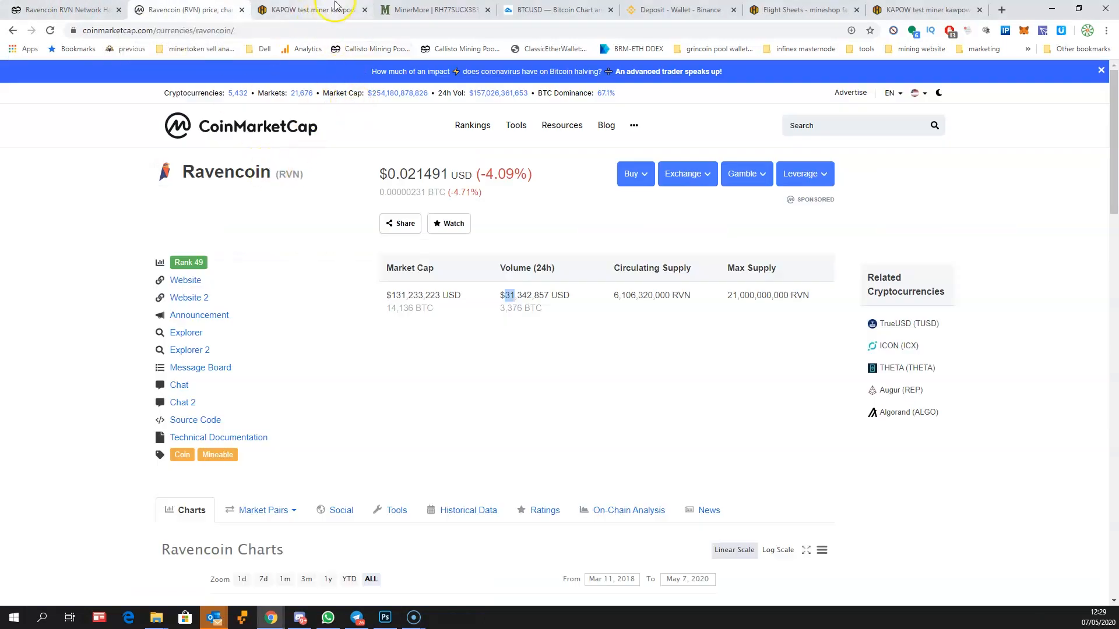
{"action": "left_click", "coordinate": [411, 10]}
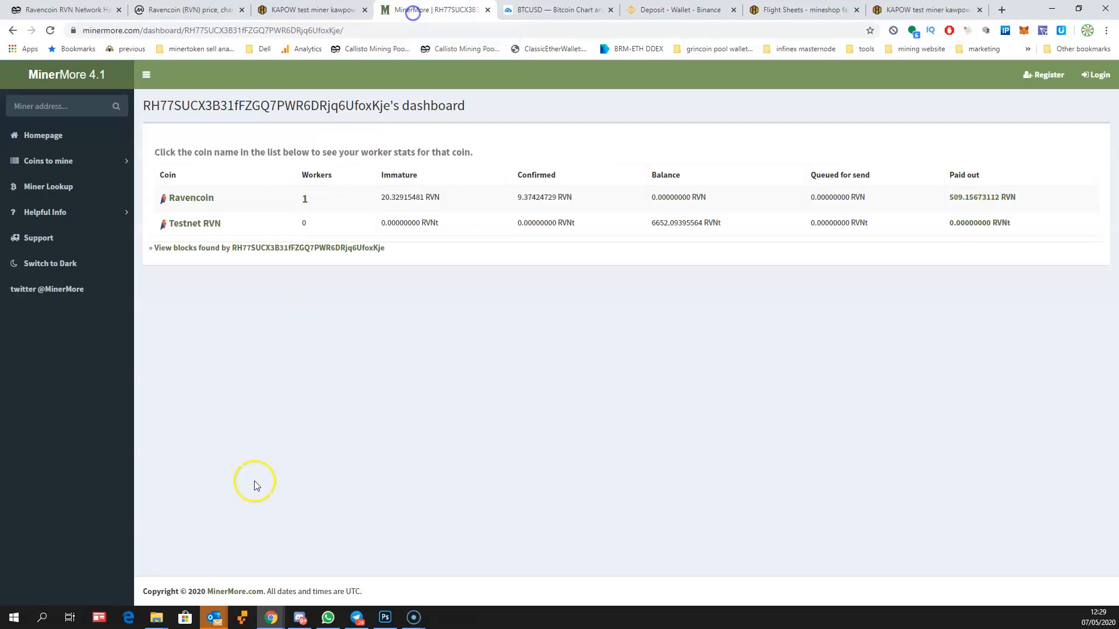
{"action": "left_click", "coordinate": [42, 617]}
{"action": "type", "text": "cal"}
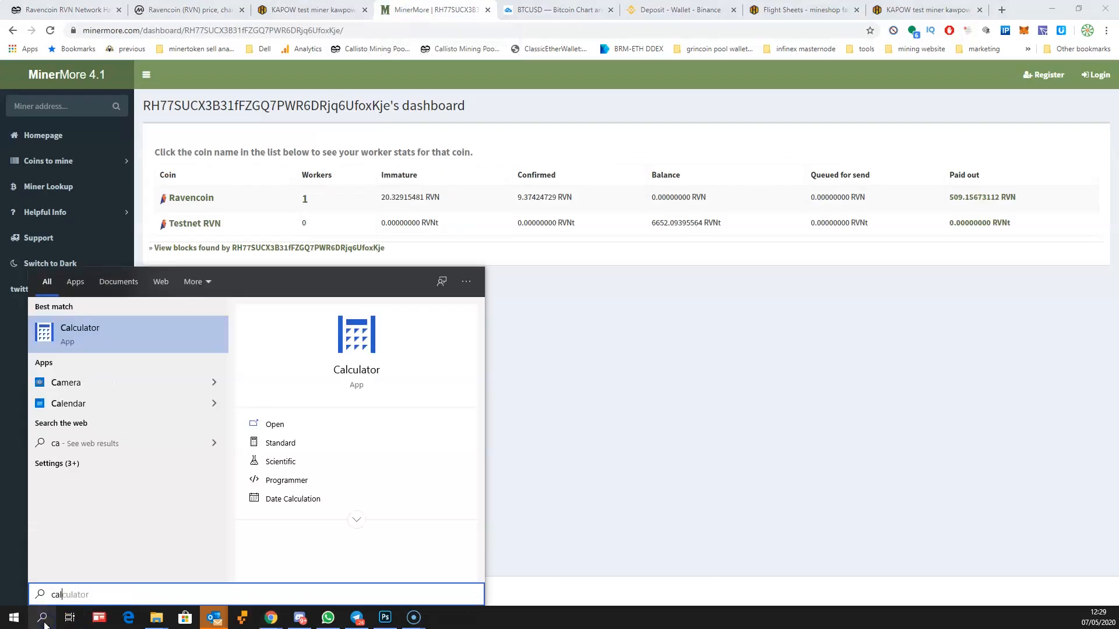
{"action": "left_click", "coordinate": [144, 334]}
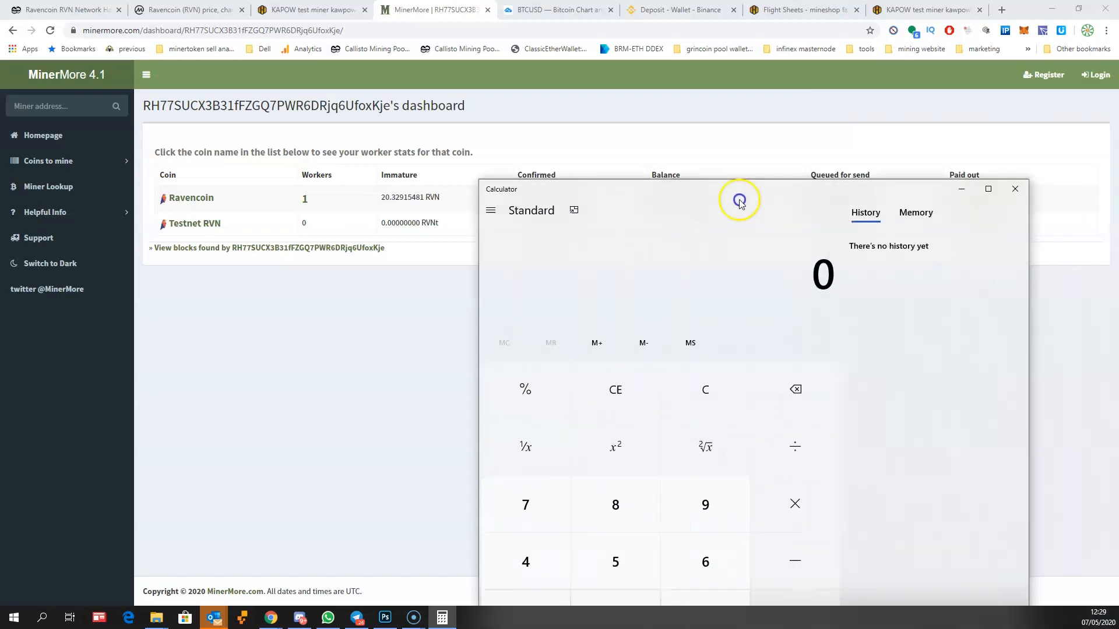
Shrink the calculator and position it as a compact window over the MinerMore dashboard.
{"action": "mouse_move", "coordinate": [717, 187]}
{"action": "left_mouse_down"}
{"action": "mouse_move", "coordinate": [825, 262]}
{"action": "mouse_move", "coordinate": [783, 105]}
{"action": "left_mouse_up"}
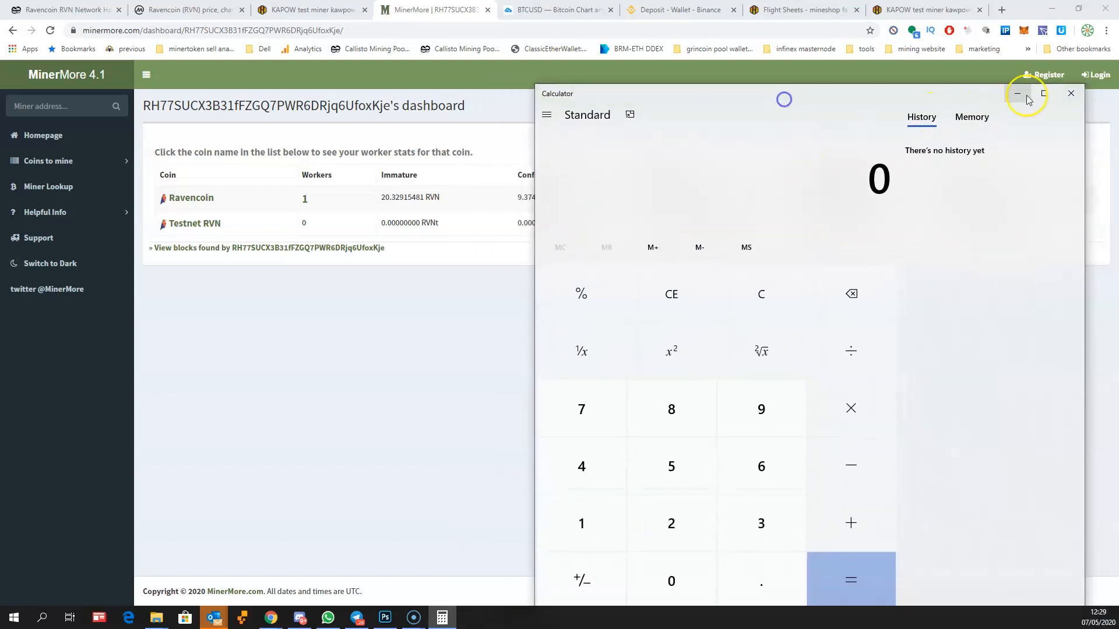
{"action": "left_click_drag", "start_coordinate": [1077, 99], "coordinate": [935, 241]}
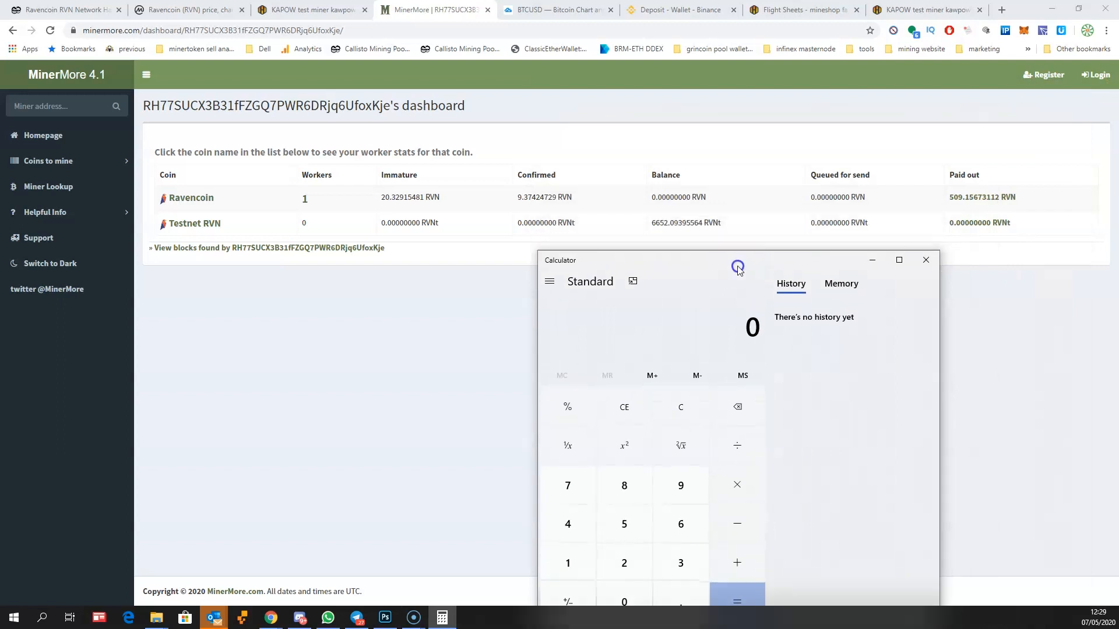
{"action": "left_click_drag", "start_coordinate": [737, 251], "coordinate": [744, 152]}
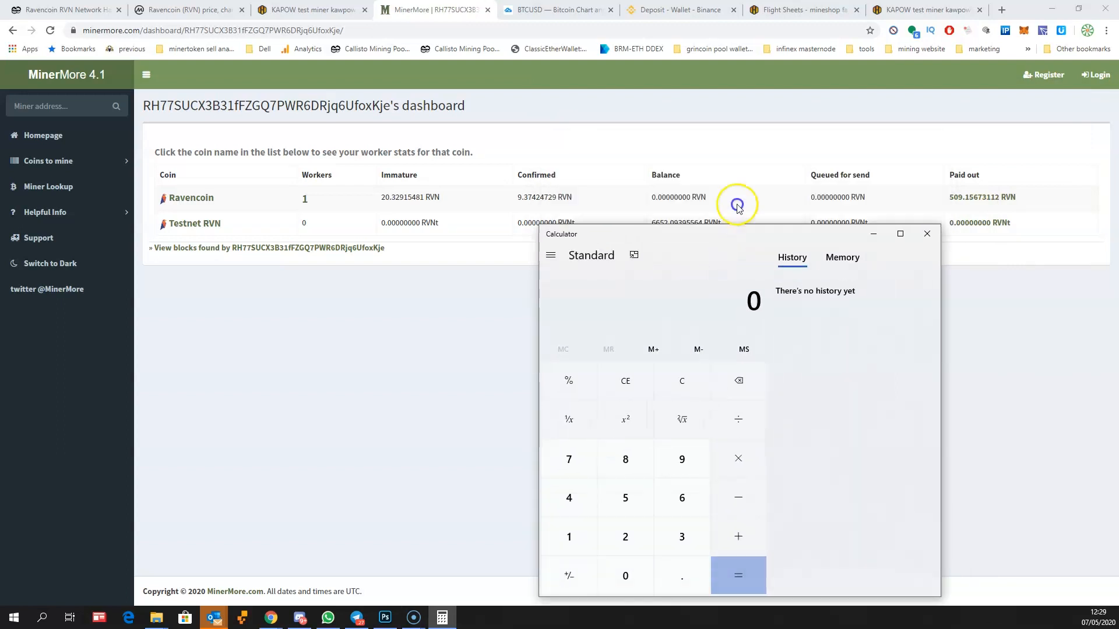
Multiply 530 by 0.0214 to get 11.342, then bring the MinerMore dashboard back to front.
{"action": "left_click", "coordinate": [638, 406]}
{"action": "left_click", "coordinate": [694, 445]}
{"action": "left_click", "coordinate": [637, 485]}
{"action": "left_click", "coordinate": [751, 368]}
{"action": "left_click", "coordinate": [638, 484]}
{"action": "left_click", "coordinate": [694, 484]}
{"action": "left_click", "coordinate": [637, 485]}
{"action": "left_click", "coordinate": [637, 445]}
{"action": "left_click", "coordinate": [581, 445]}
{"action": "left_click", "coordinate": [638, 445]}
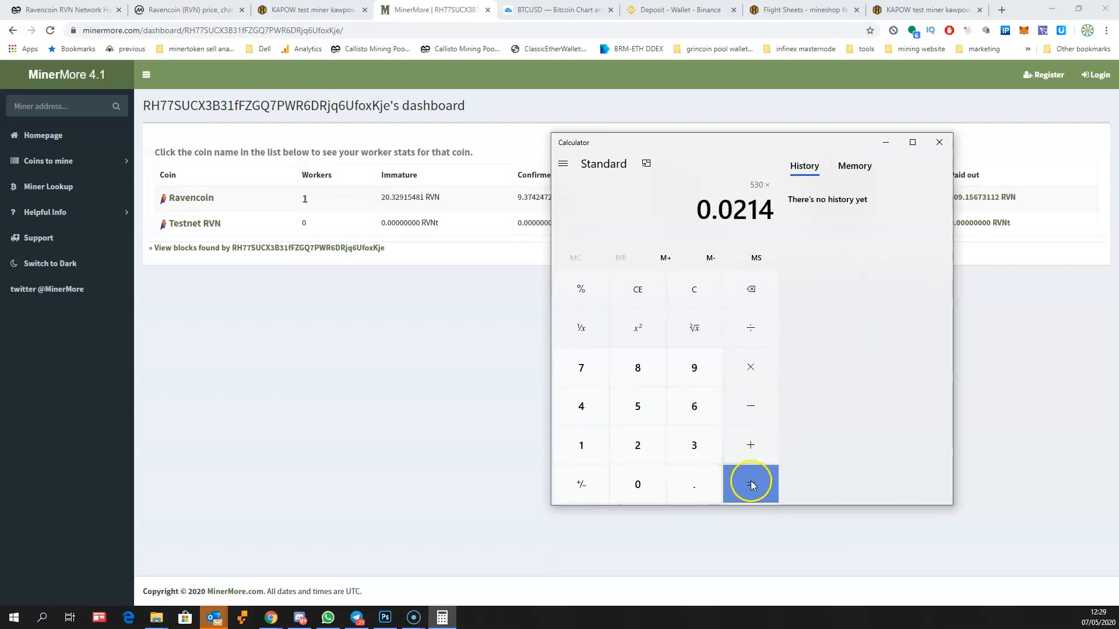
{"action": "left_click", "coordinate": [750, 485]}
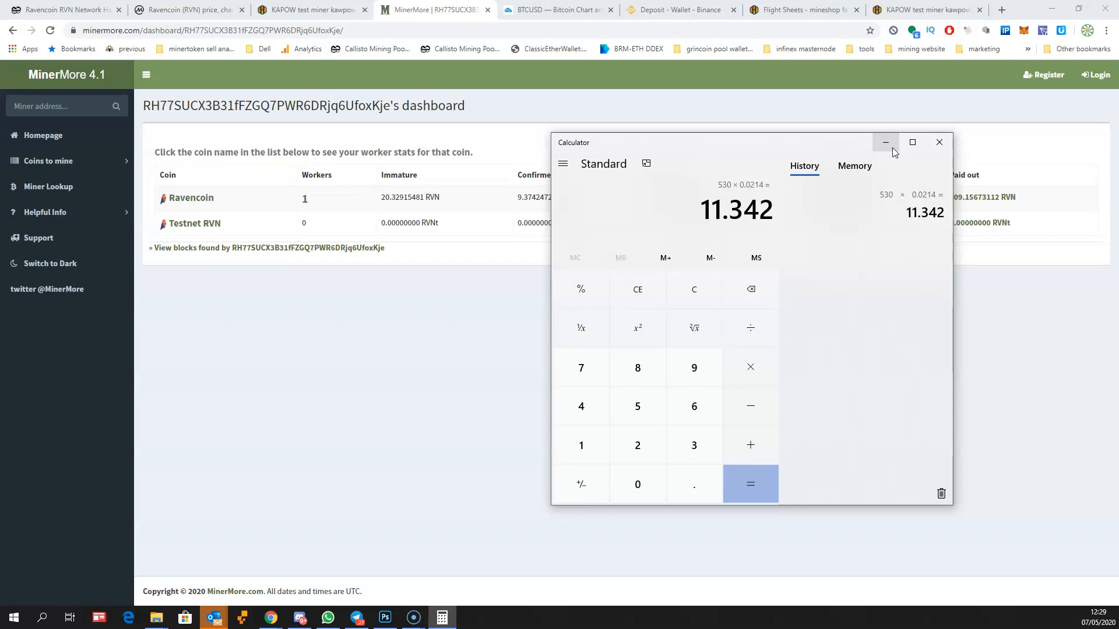
{"action": "left_click", "coordinate": [487, 352]}
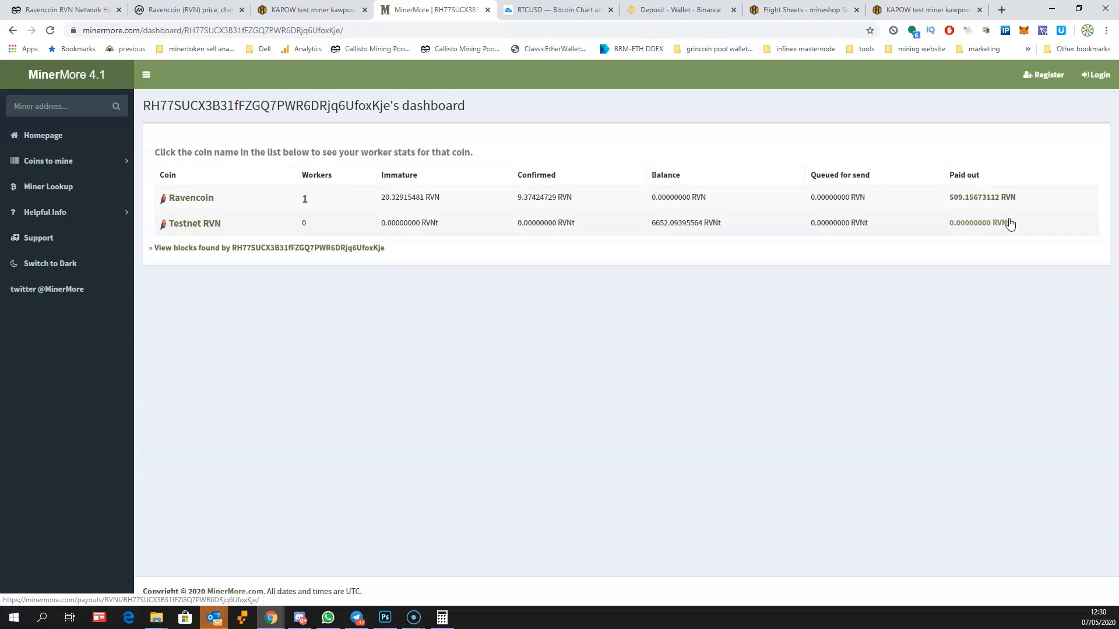
Compare Binance's RVN deposit history (500.66 RVN) with MinerMore payouts, then switch to Hive OS flight sheets.
{"action": "left_click", "coordinate": [654, 10]}
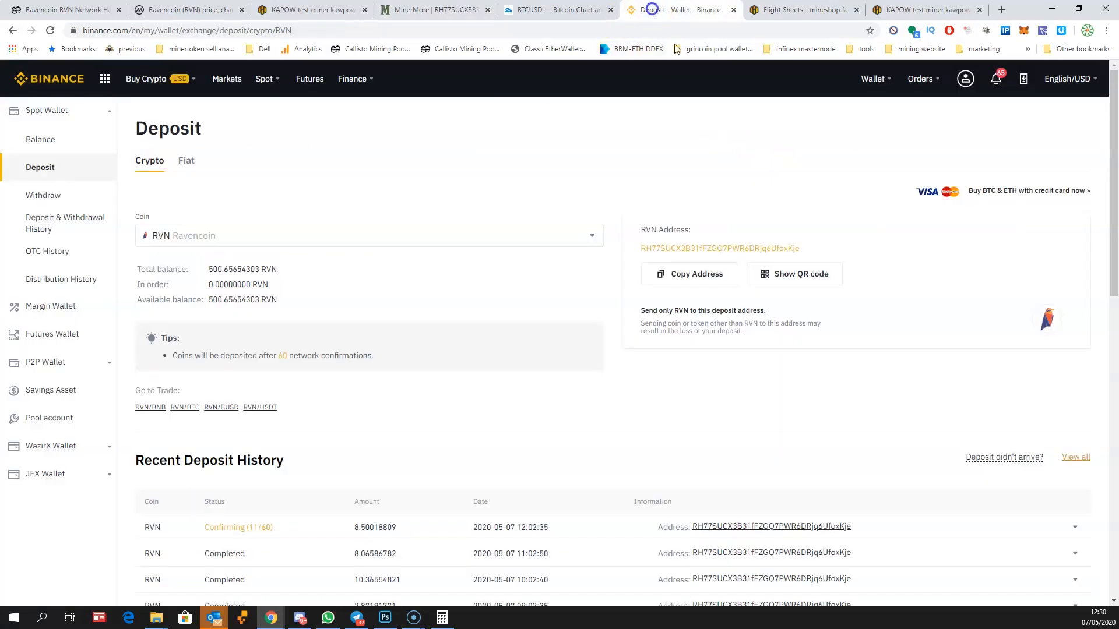
{"action": "scroll", "coordinate": [689, 263], "scroll_direction": "down", "scroll_amount": 4}
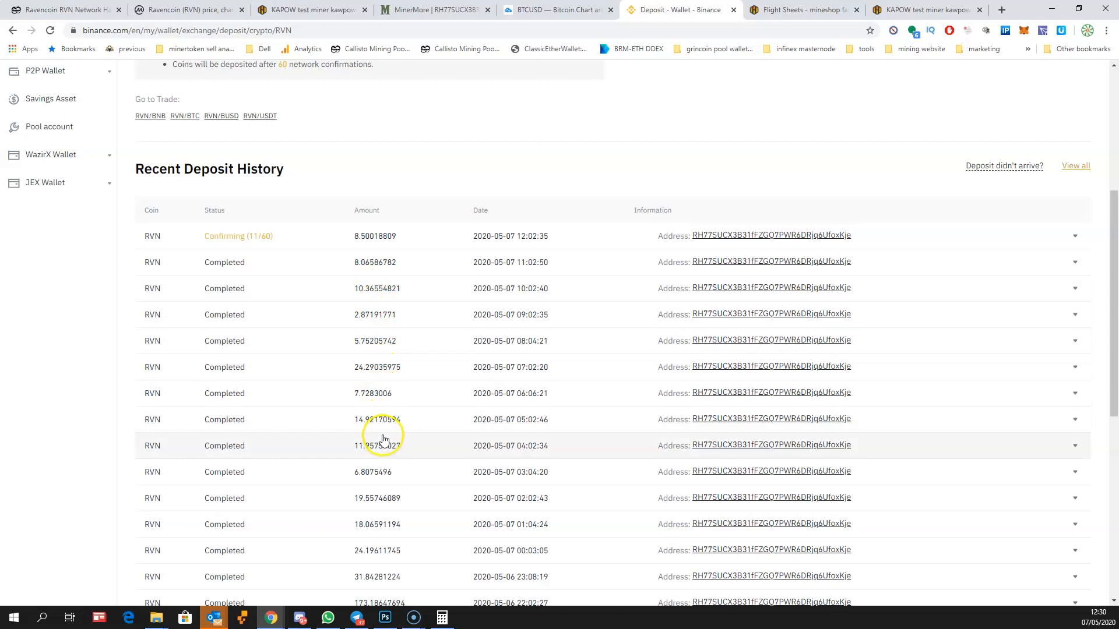
{"action": "scroll", "coordinate": [383, 437], "scroll_direction": "up", "scroll_amount": 2}
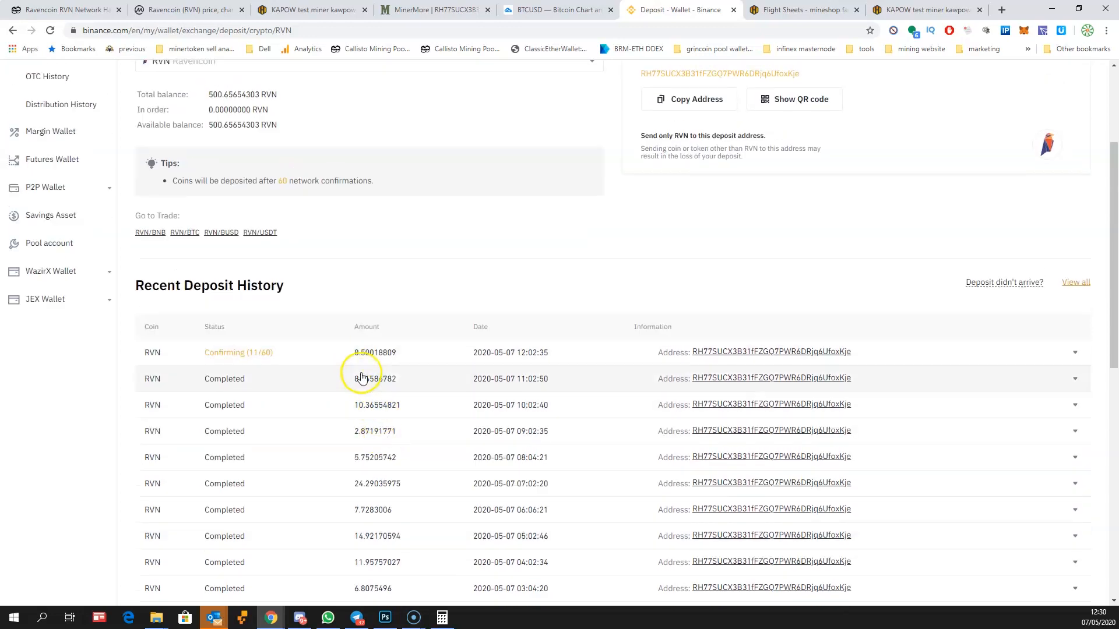
{"action": "scroll", "coordinate": [405, 407], "scroll_direction": "up", "scroll_amount": 1}
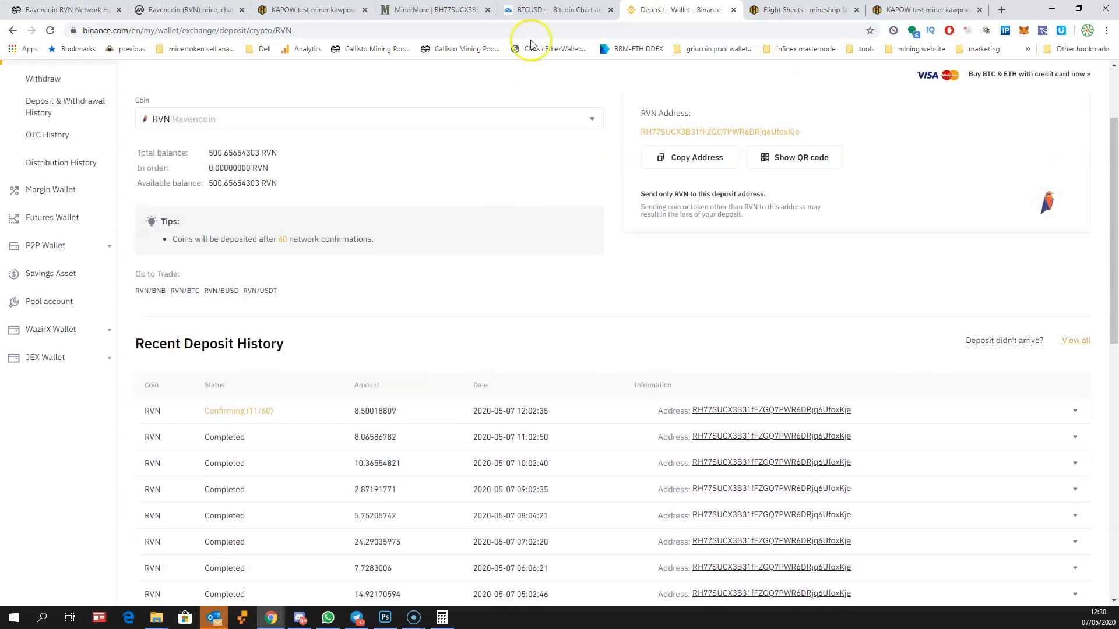
{"action": "left_click", "coordinate": [538, 9]}
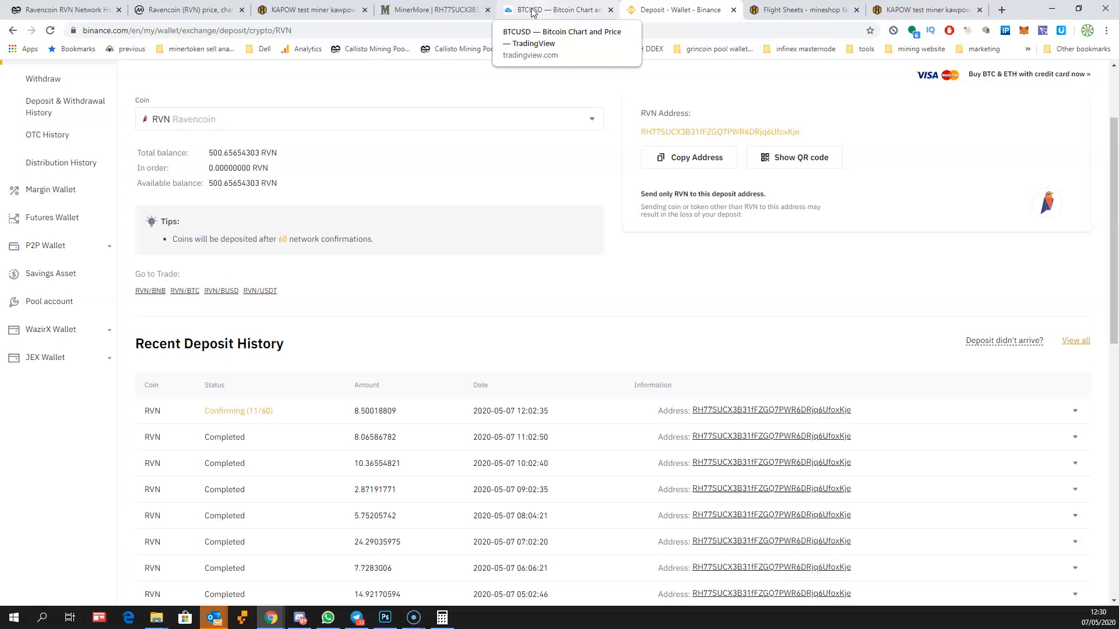
{"action": "left_click", "coordinate": [430, 10]}
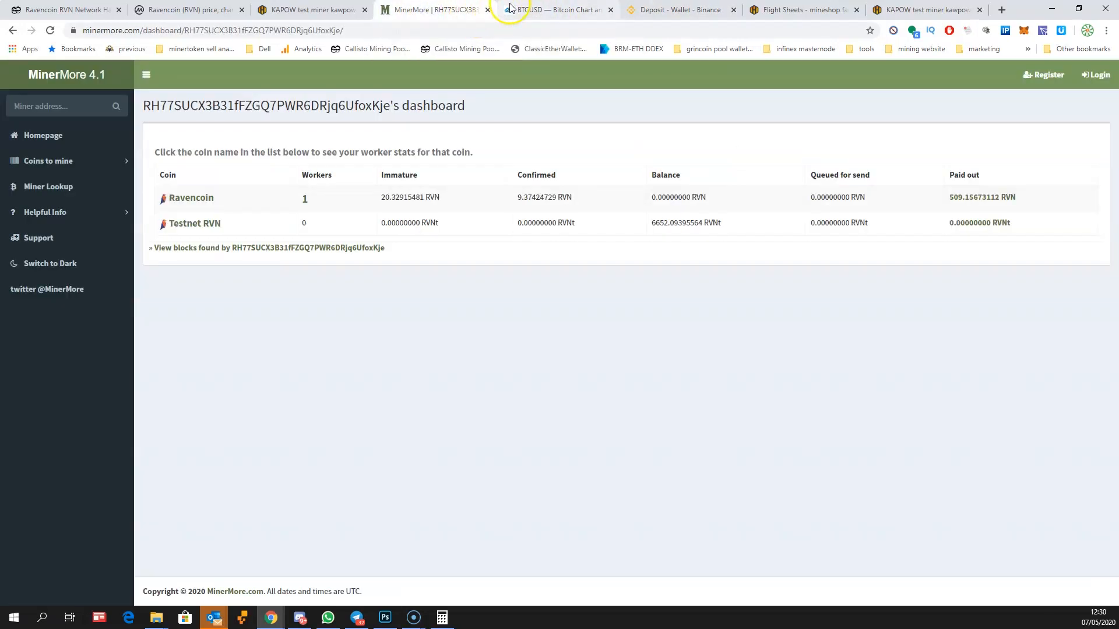
{"action": "left_click", "coordinate": [654, 15]}
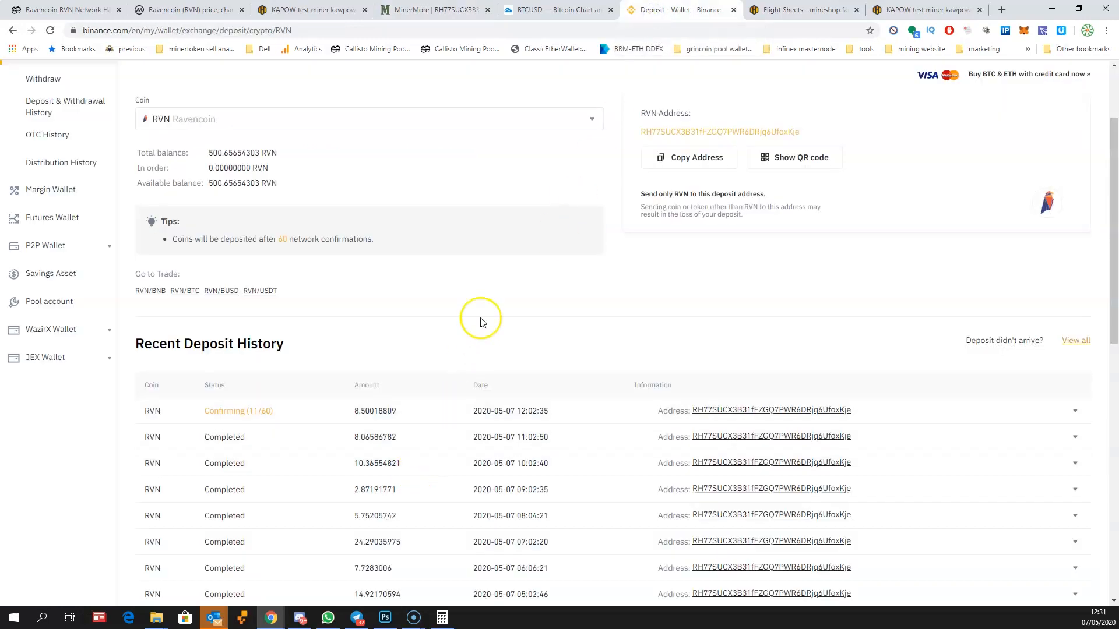
{"action": "left_click", "coordinate": [807, 111]}
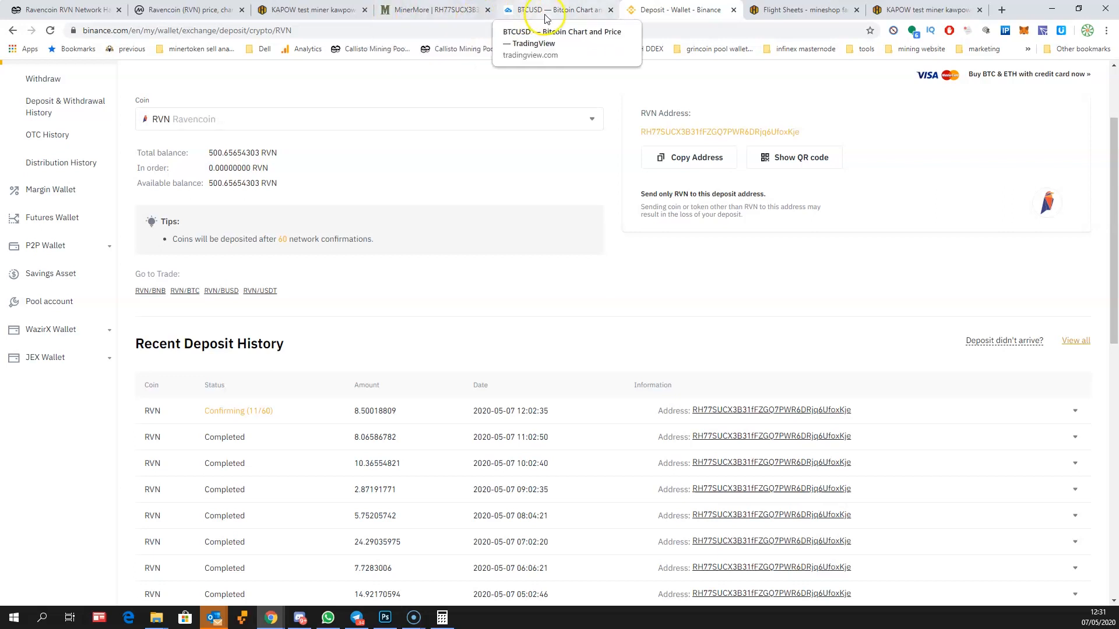
{"action": "left_click", "coordinate": [796, 10]}
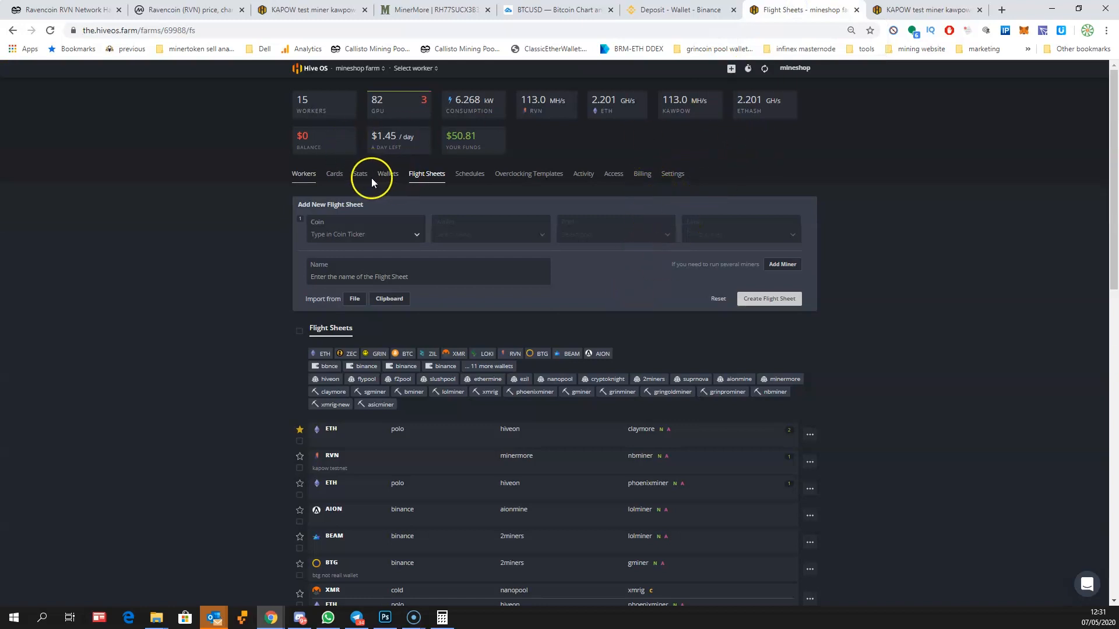
Start a new flight sheet with RVN coin, the RVN wallet and the minermore pool.
{"action": "left_click", "coordinate": [379, 237]}
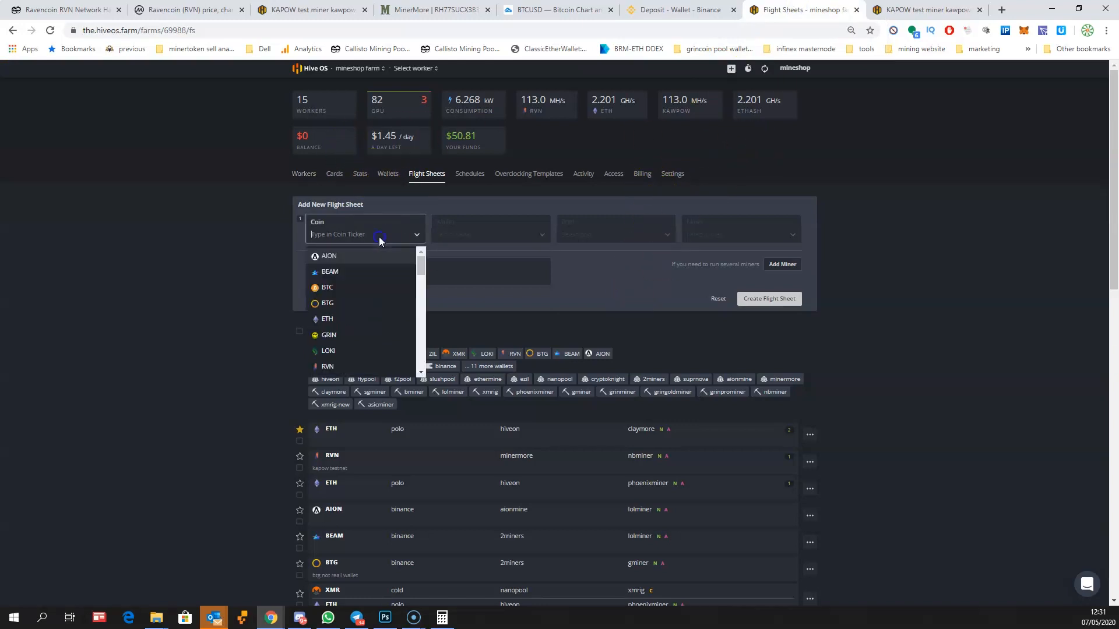
{"action": "left_click", "coordinate": [362, 366]}
{"action": "left_click", "coordinate": [502, 231]}
{"action": "left_click", "coordinate": [468, 270]}
{"action": "left_click", "coordinate": [637, 233]}
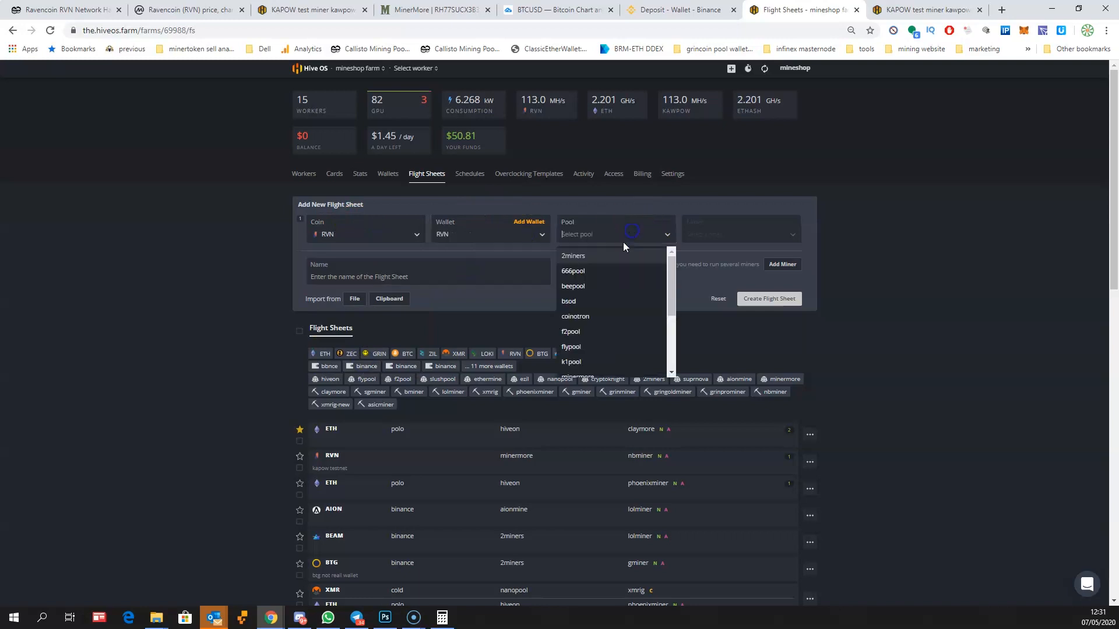
{"action": "scroll", "coordinate": [617, 332], "scroll_direction": "down", "scroll_amount": 3}
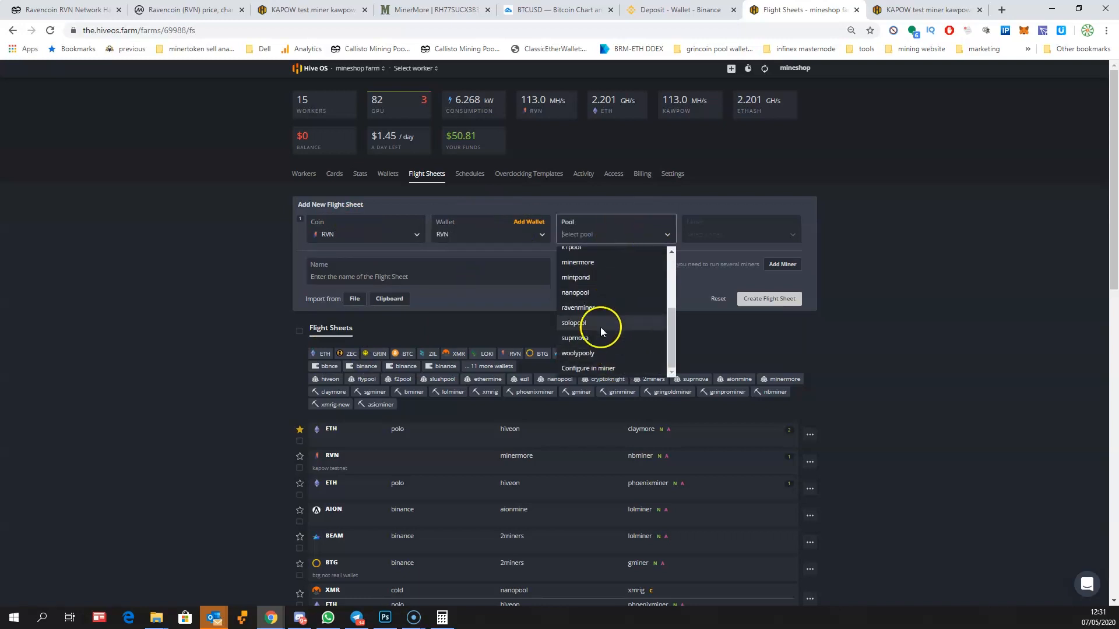
{"action": "left_click", "coordinate": [597, 264]}
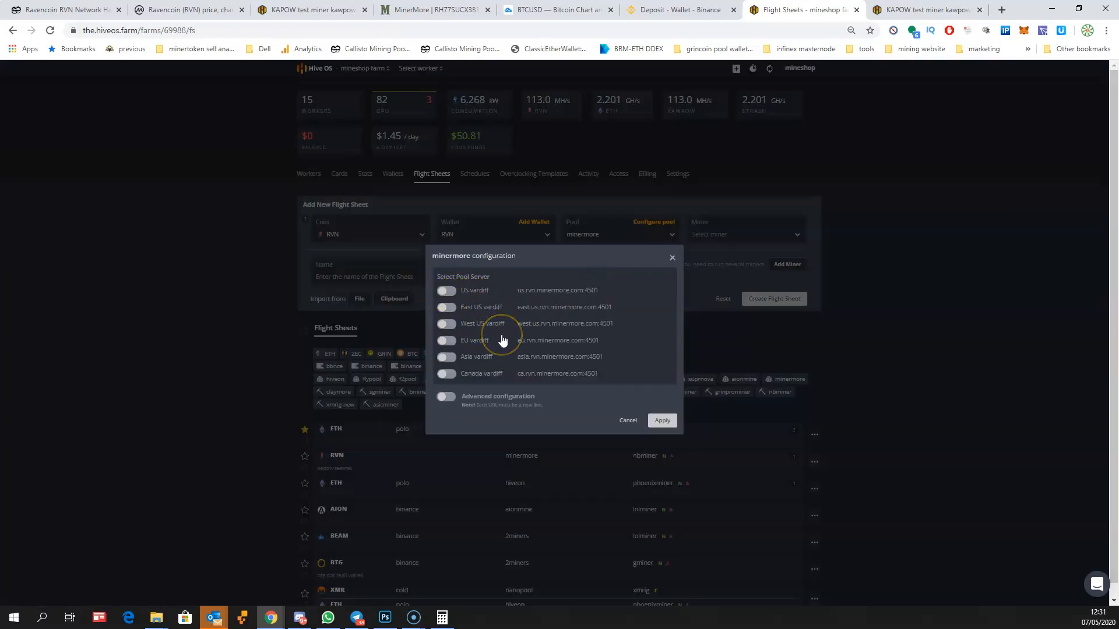
Turn on the minermore EU vardiff server and apply it to the flight sheet.
{"action": "left_click", "coordinate": [446, 340]}
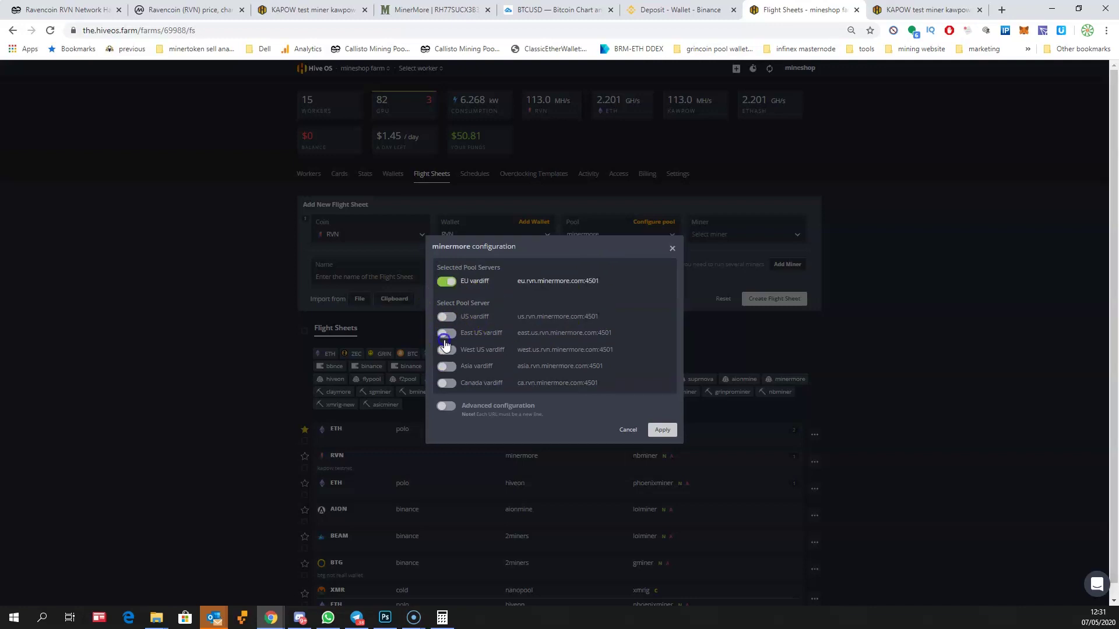
{"action": "left_click", "coordinate": [666, 431]}
{"action": "left_click", "coordinate": [743, 234]}
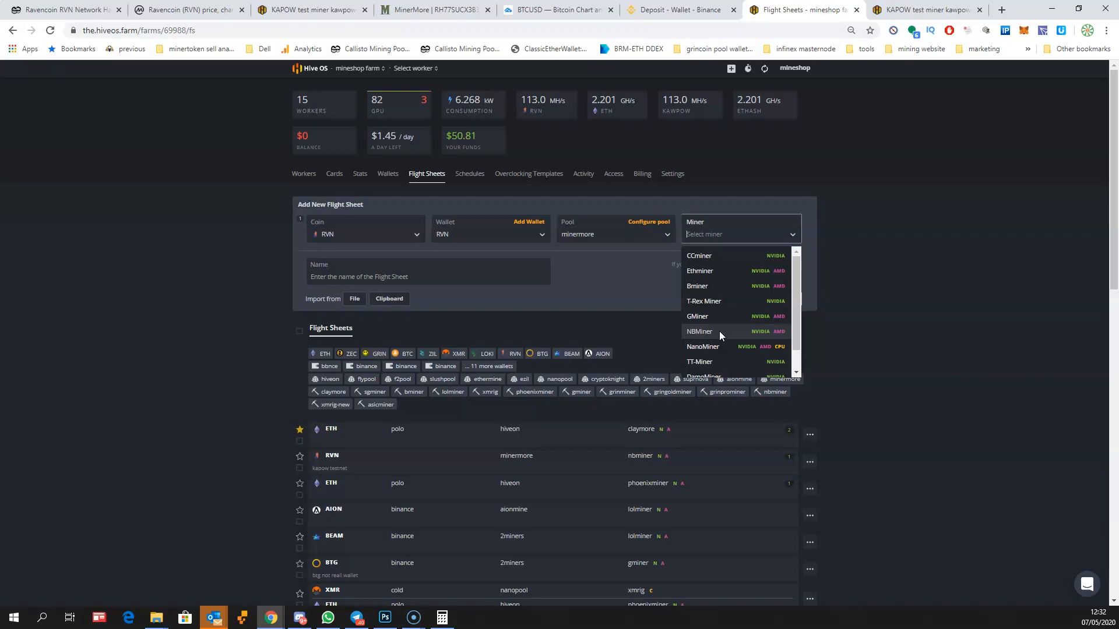
Choose NBMiner, name the flight sheet and create the new RVN minermore flight sheet.
{"action": "left_click", "coordinate": [719, 331]}
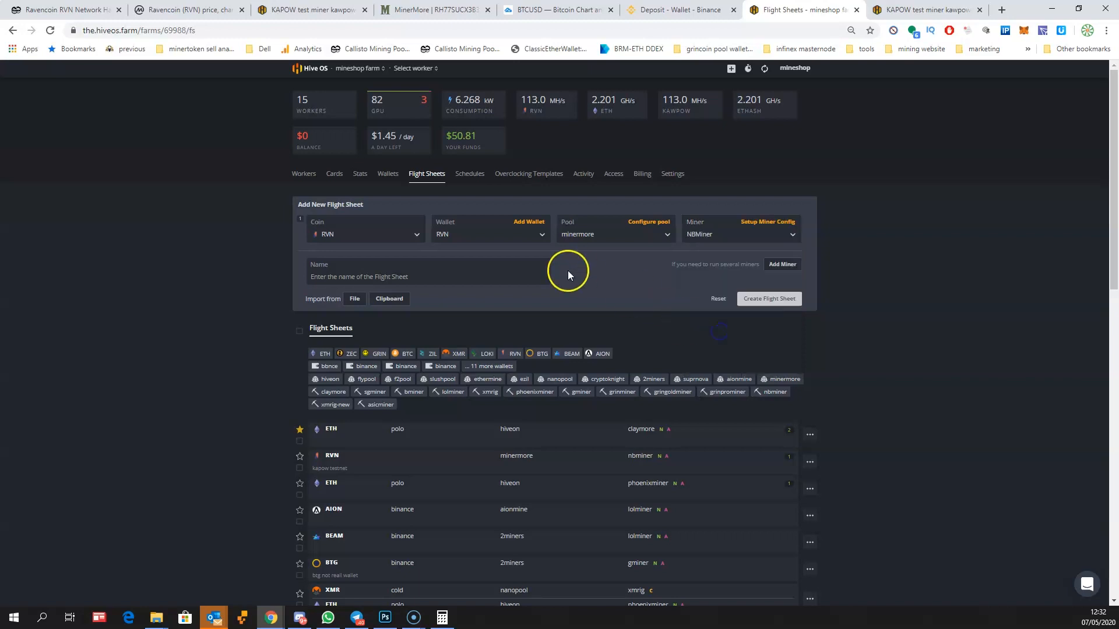
{"action": "left_click", "coordinate": [480, 272]}
{"action": "type", "text": "1"}
{"action": "left_click", "coordinate": [769, 298]}
{"action": "scroll", "coordinate": [767, 300], "scroll_direction": "down", "scroll_amount": 5}
{"action": "scroll", "coordinate": [516, 228], "scroll_direction": "up", "scroll_amount": 2}
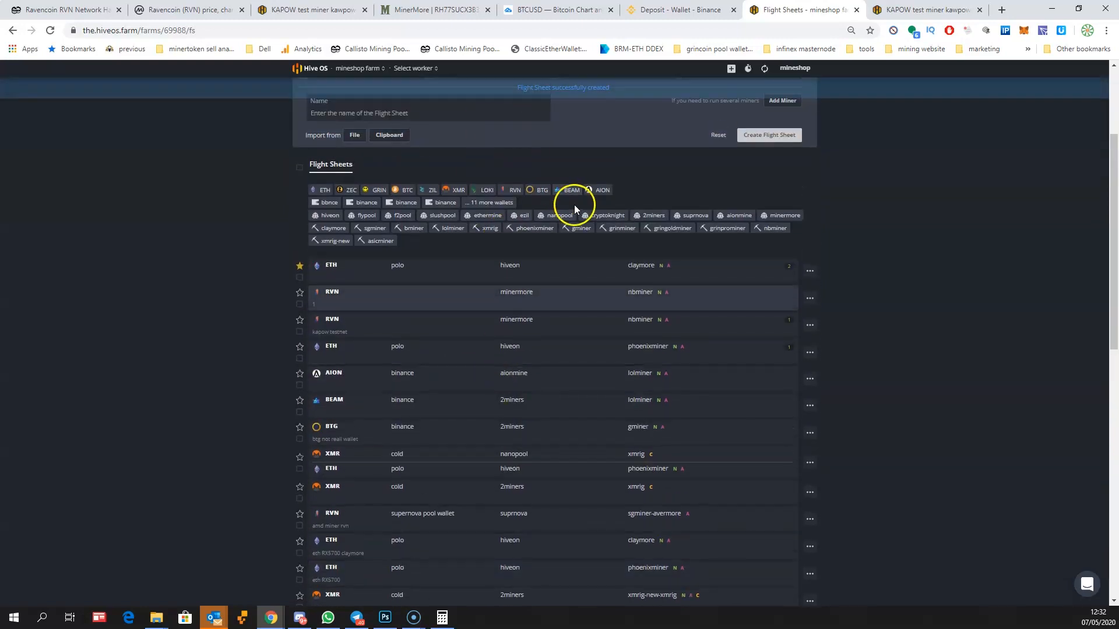
{"action": "scroll", "coordinate": [525, 157], "scroll_direction": "up", "scroll_amount": 2}
{"action": "scroll", "coordinate": [525, 131], "scroll_direction": "down", "scroll_amount": 4}
Switch to the KAPOW test miner overview showing seven GTX 1080s at 111.3 MH/s.
{"action": "left_click", "coordinate": [310, 10]}
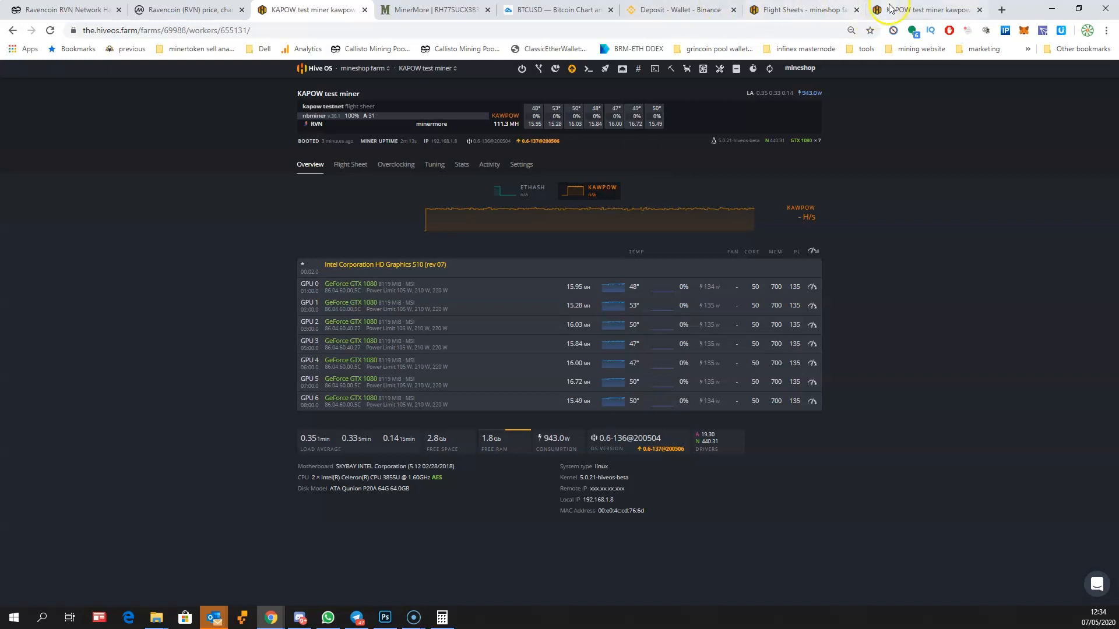
Apply the kawpow overclock profile to the KAPOW test miner from its Overclocking page.
{"action": "left_click", "coordinate": [918, 11]}
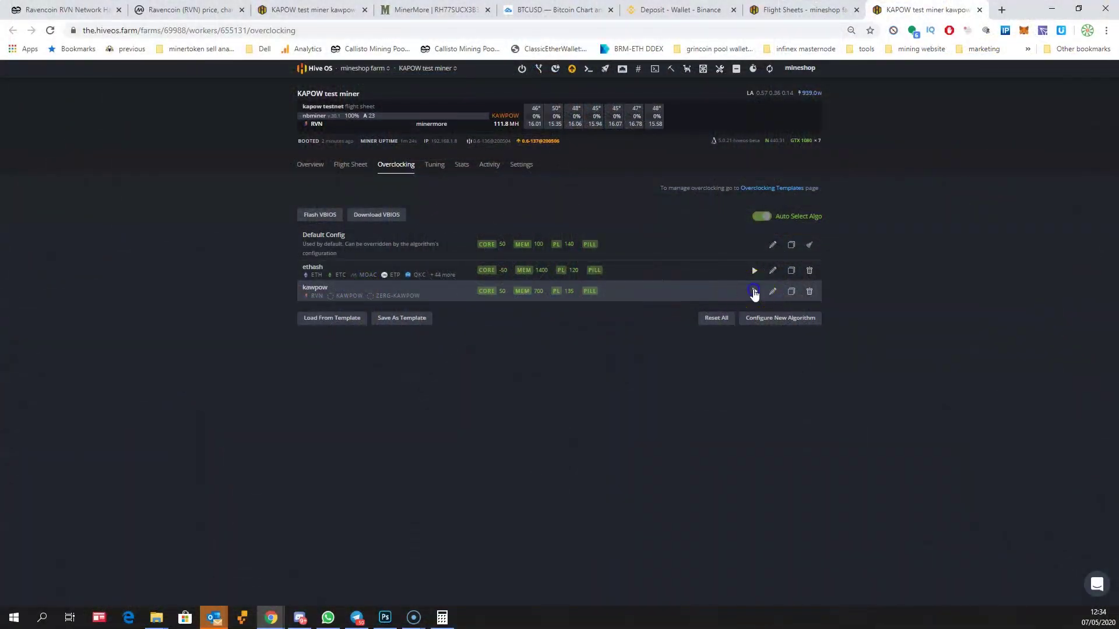
{"action": "left_click", "coordinate": [754, 292]}
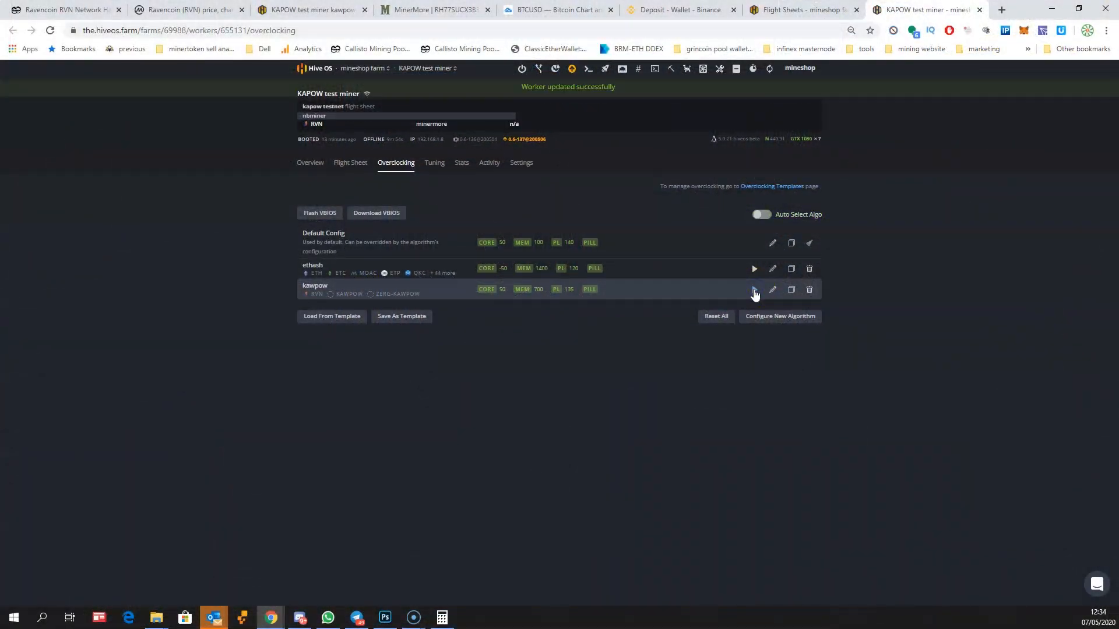
Review the kawpow profile's memory clock 700 and power limit 135 in the editor without changing them.
{"action": "left_click", "coordinate": [772, 289]}
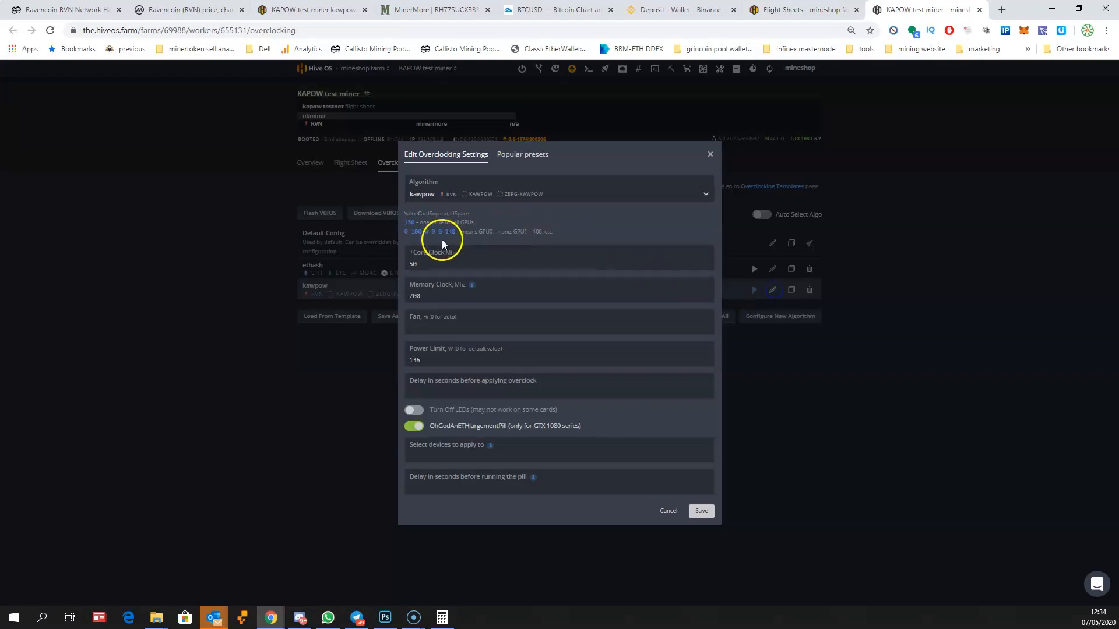
{"action": "left_click", "coordinate": [437, 262]}
{"action": "double_click", "coordinate": [415, 296]}
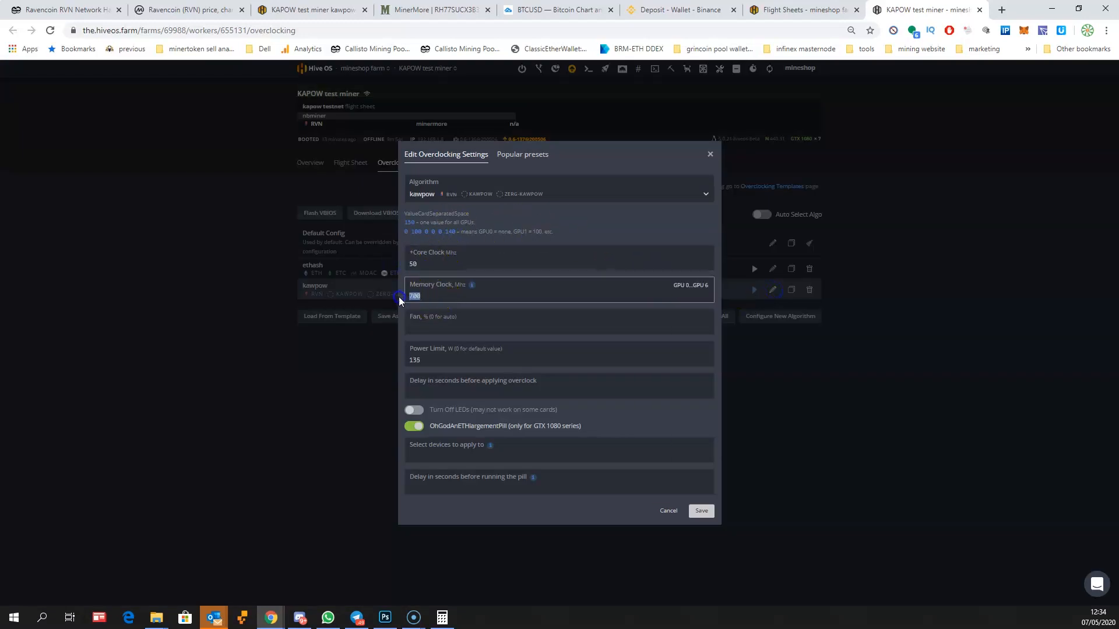
{"action": "left_click", "coordinate": [436, 362]}
{"action": "double_click", "coordinate": [436, 363]}
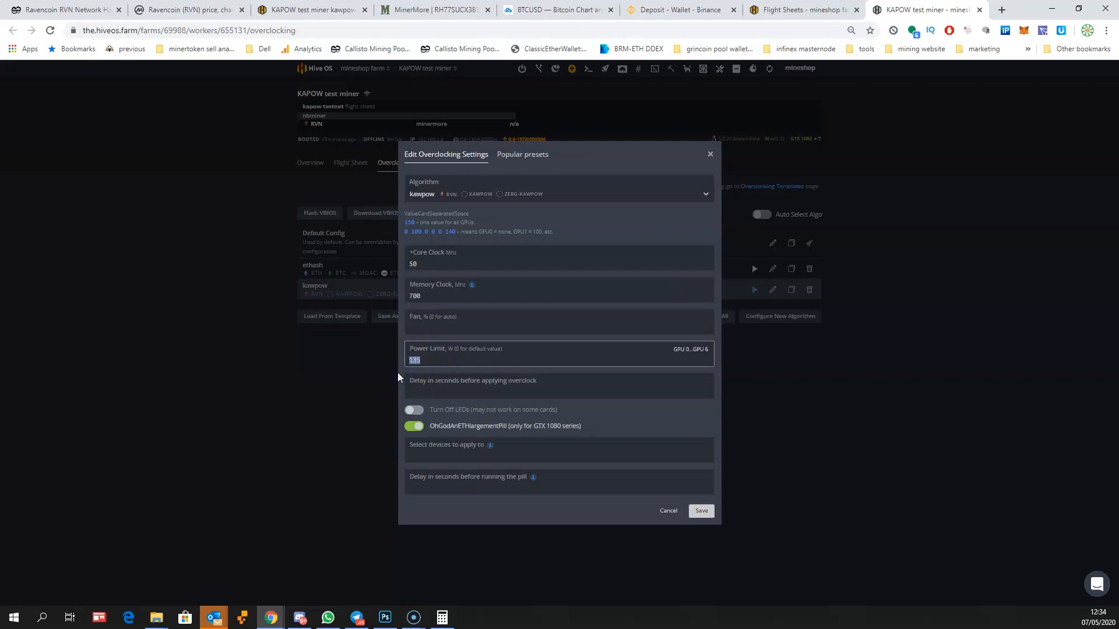
{"action": "double_click", "coordinate": [427, 360]}
{"action": "left_click", "coordinate": [427, 361]}
{"action": "left_click", "coordinate": [420, 296]}
{"action": "double_click", "coordinate": [423, 359]}
{"action": "double_click", "coordinate": [419, 359]}
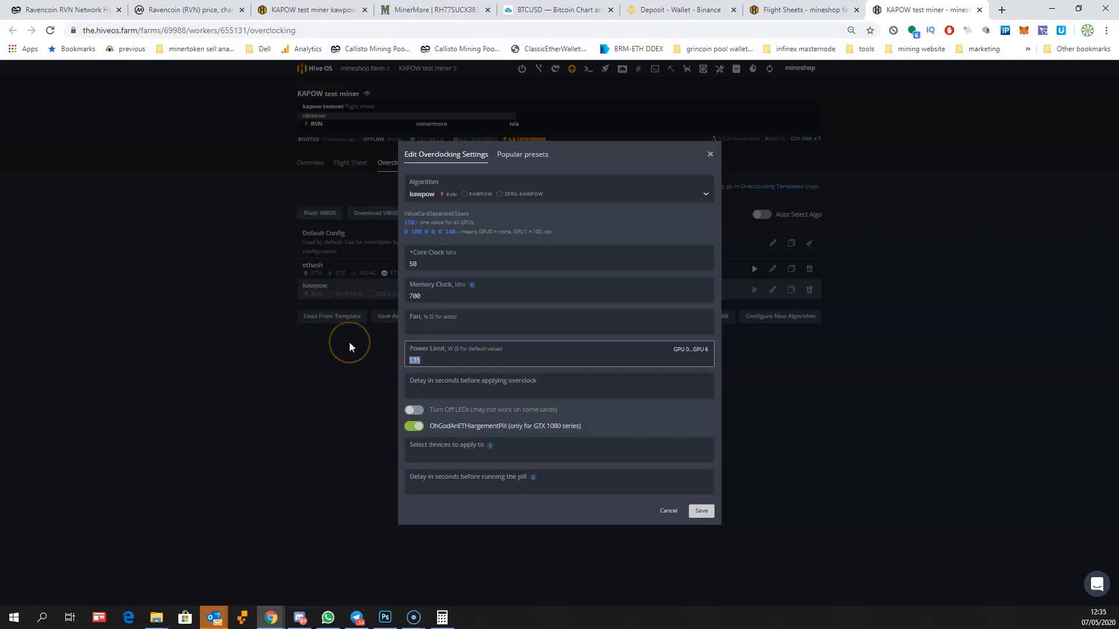